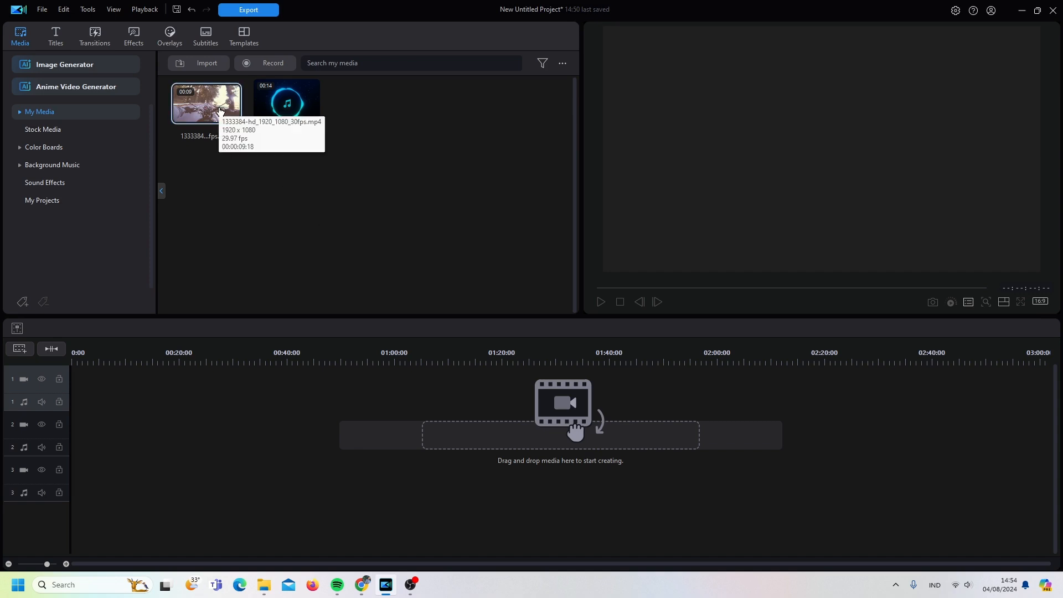
- Place the 1333384-hd_1920_1080_30fps.mp4 video on track 1 and a Default title on track 2, then return the playhead to the start
drag(219, 111, 73, 408)
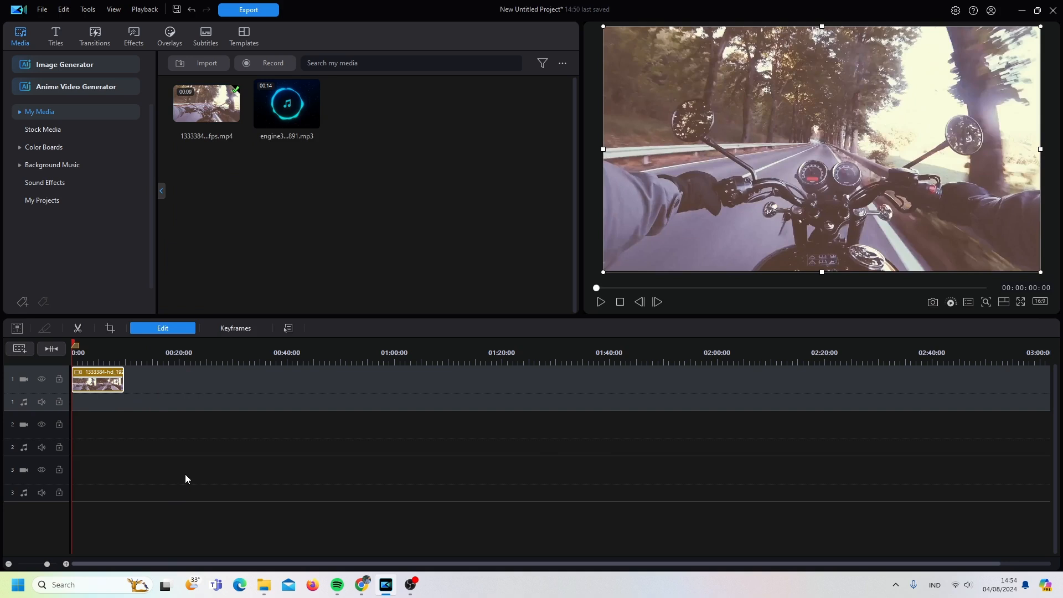
click(58, 37)
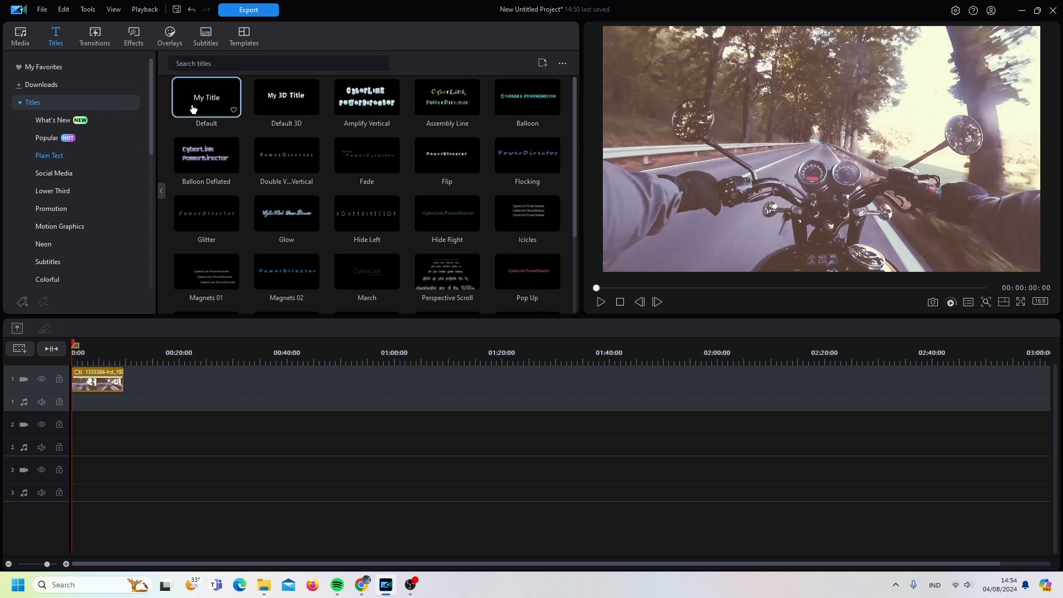
drag(193, 108, 69, 437)
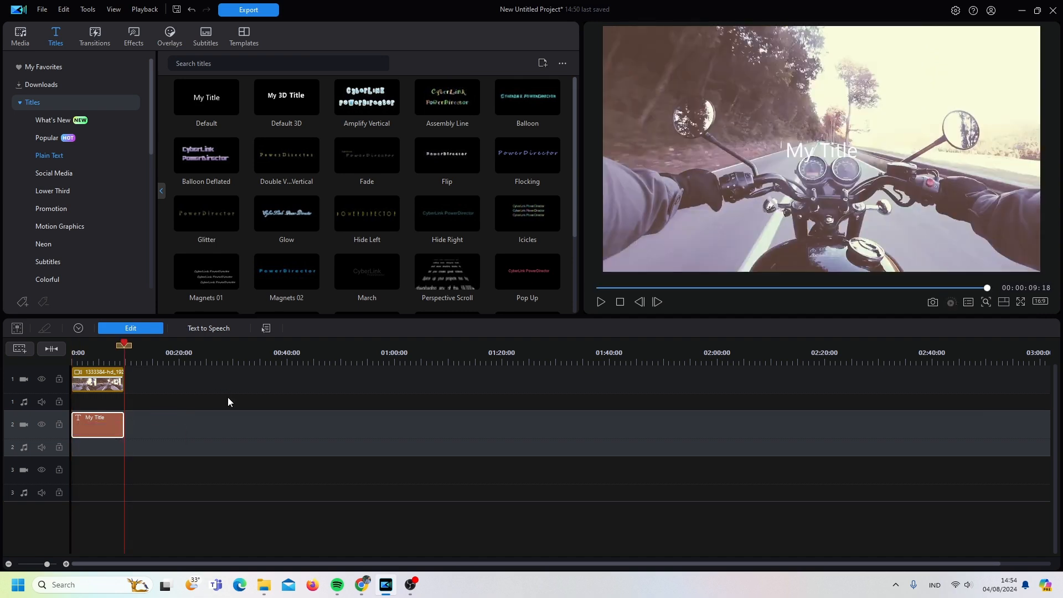
drag(124, 346, 71, 351)
- Replace the text of the title on track 2 with "ADVANTURE"
double_click(102, 423)
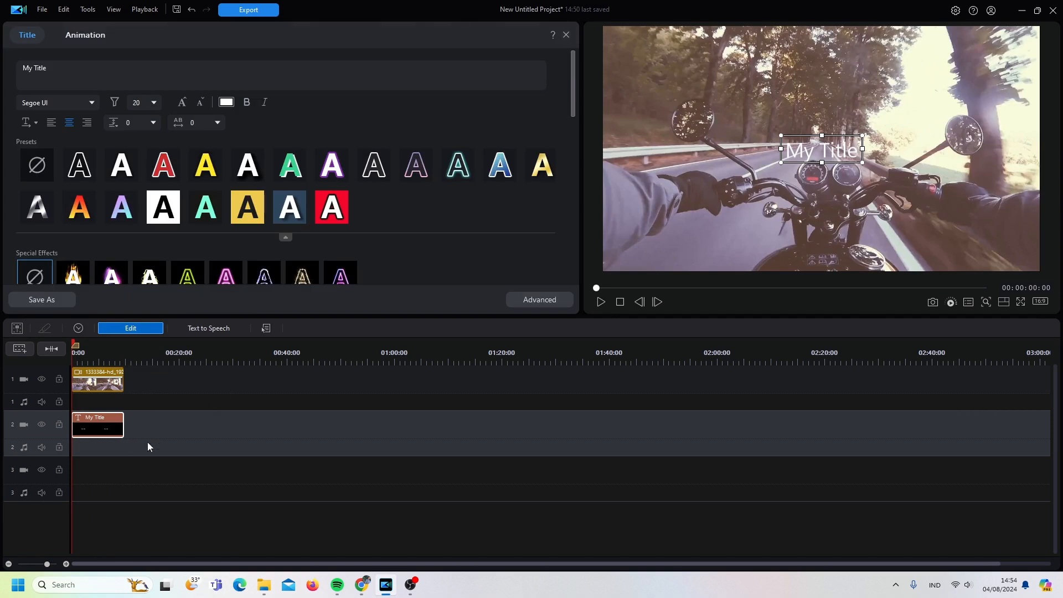
click(154, 105)
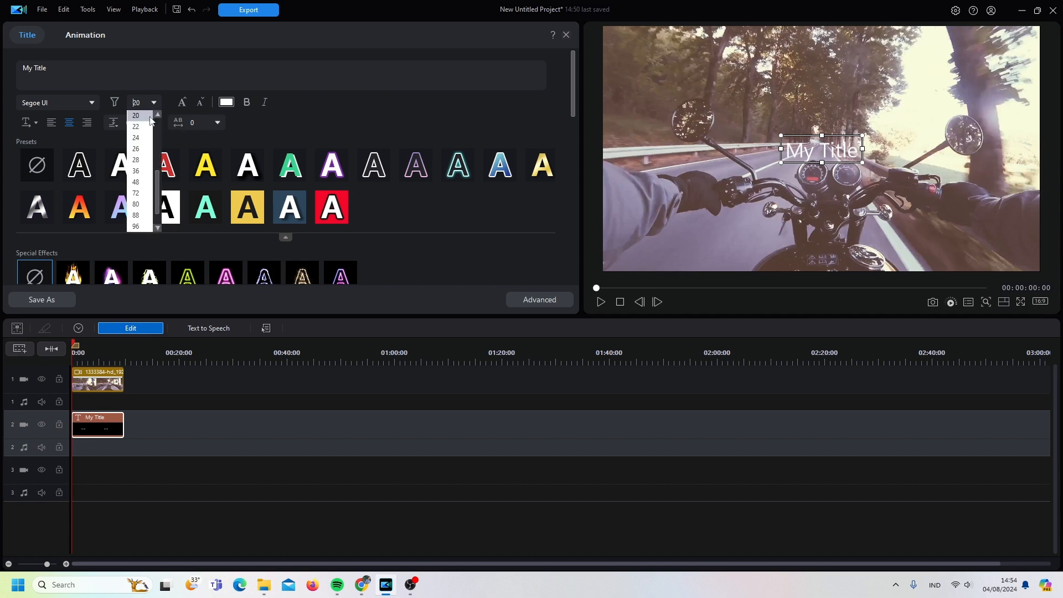
click(145, 119)
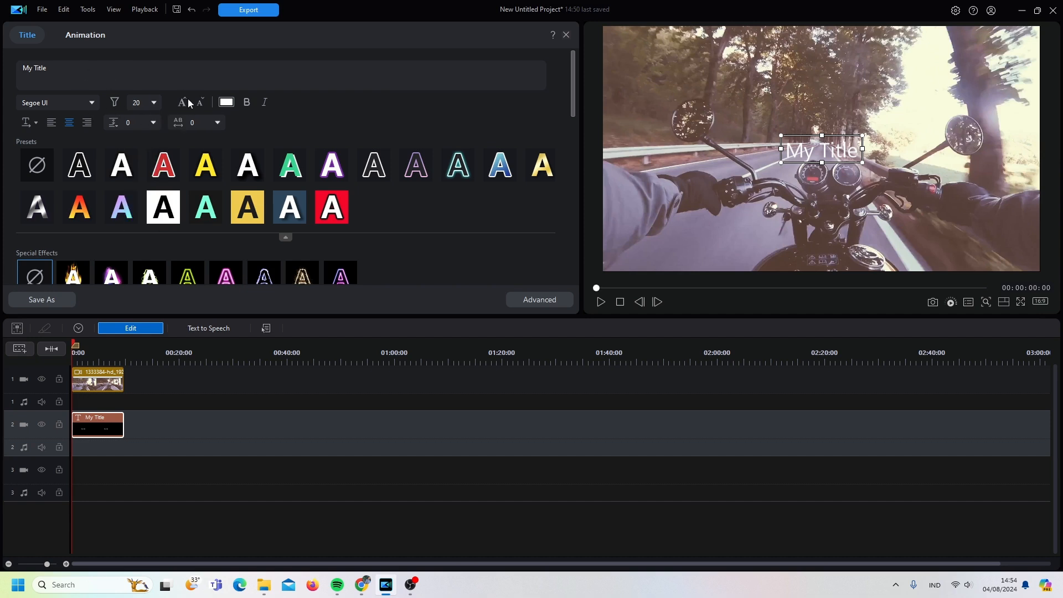
drag(62, 67, 2, 77)
text(ADVA)
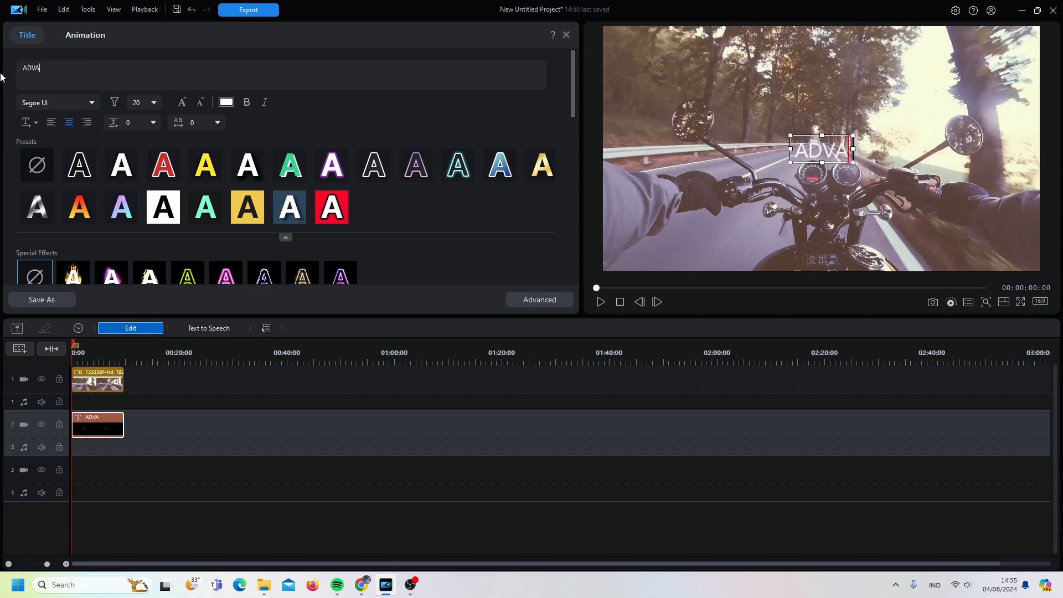
text(NTURE)
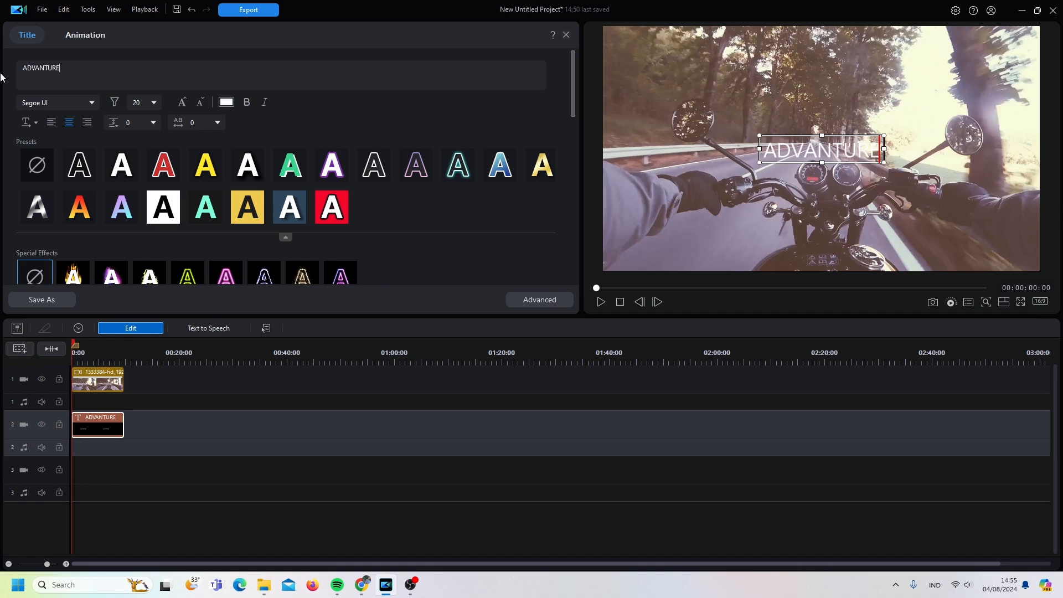
- In Advanced Title Editing, enlarge the title to a scale of about 2.46 and centre it at about X 0.501, Y 0.500
click(544, 304)
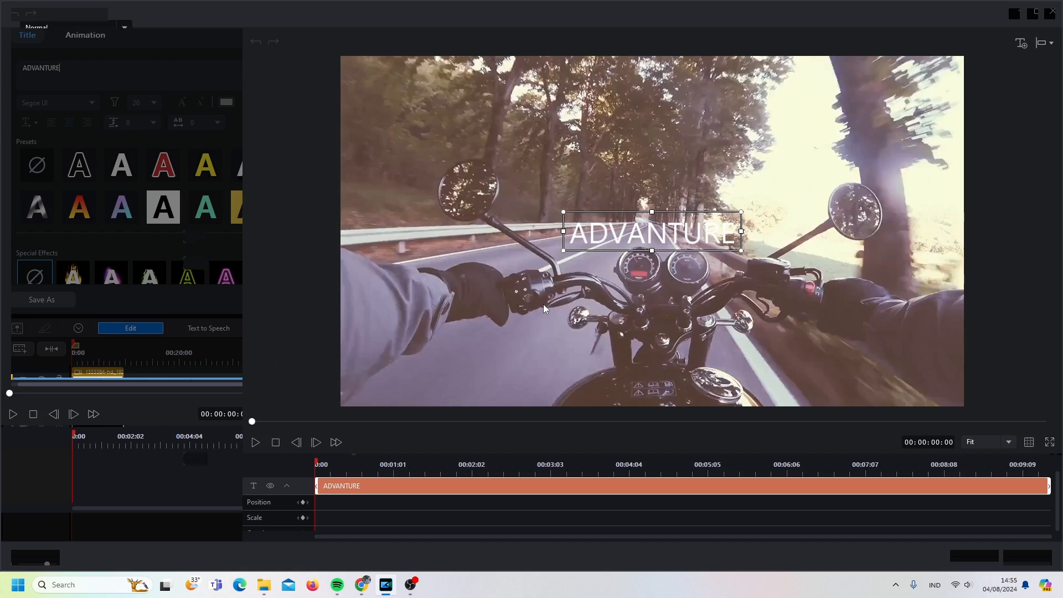
drag(741, 250, 806, 351)
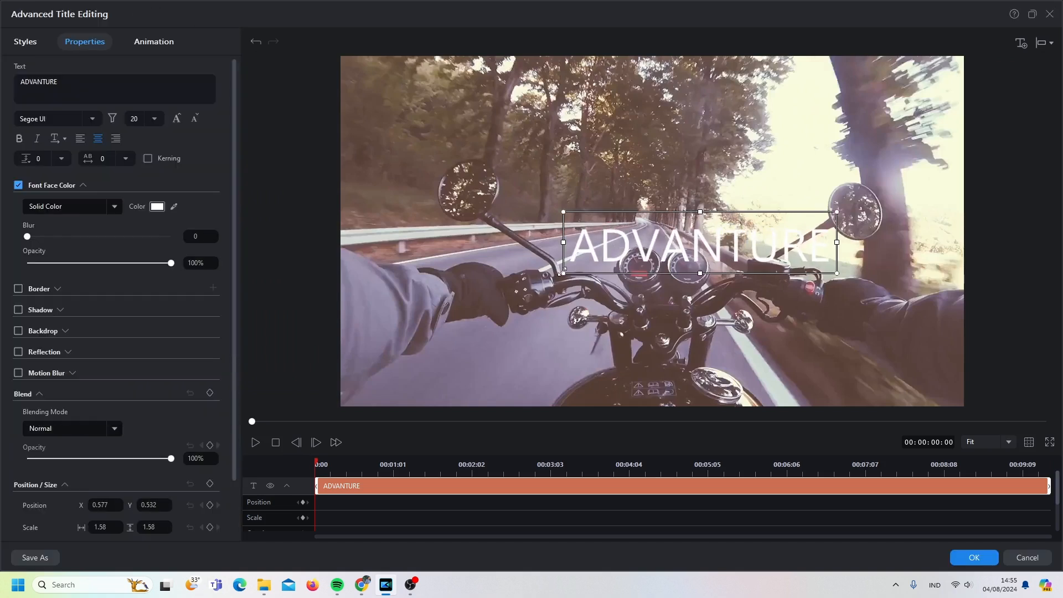
drag(562, 271, 464, 297)
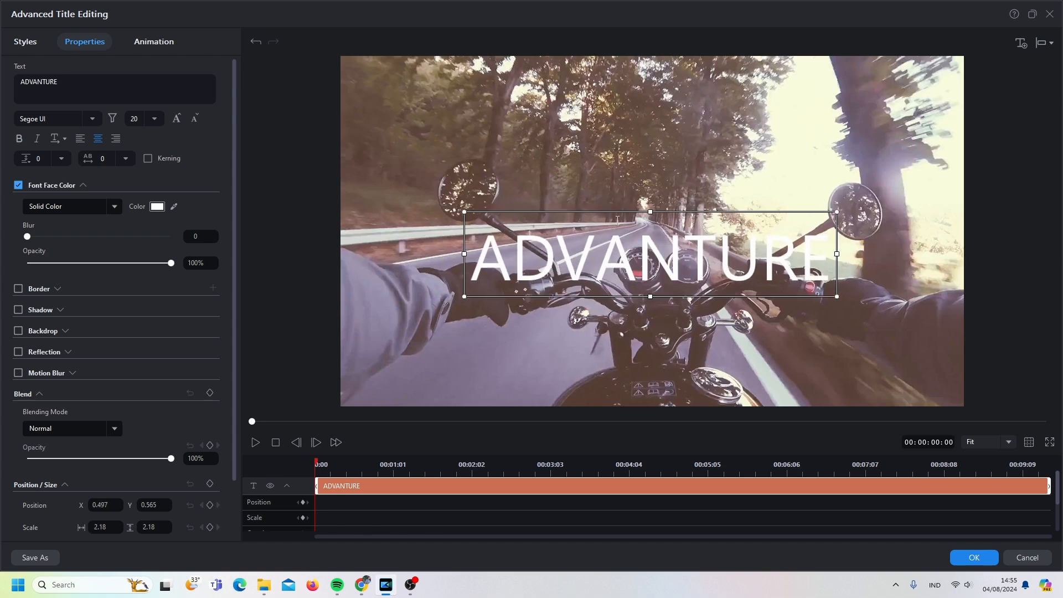
mouse_move(616, 211)
mouse_down()
mouse_move(606, 197)
mouse_move(619, 191)
mouse_up()
drag(467, 274, 434, 281)
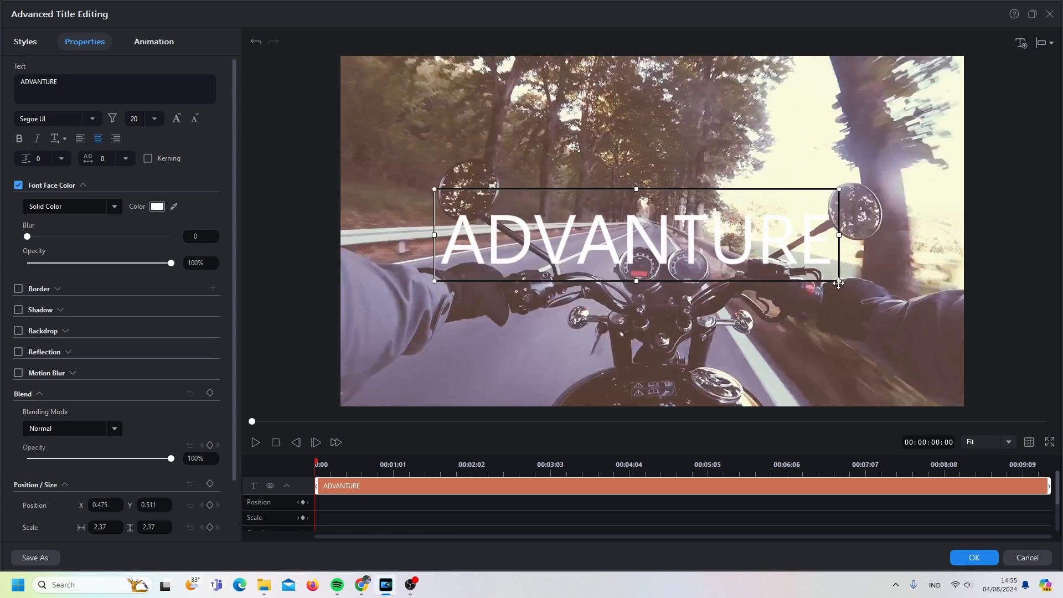
drag(840, 282, 853, 284)
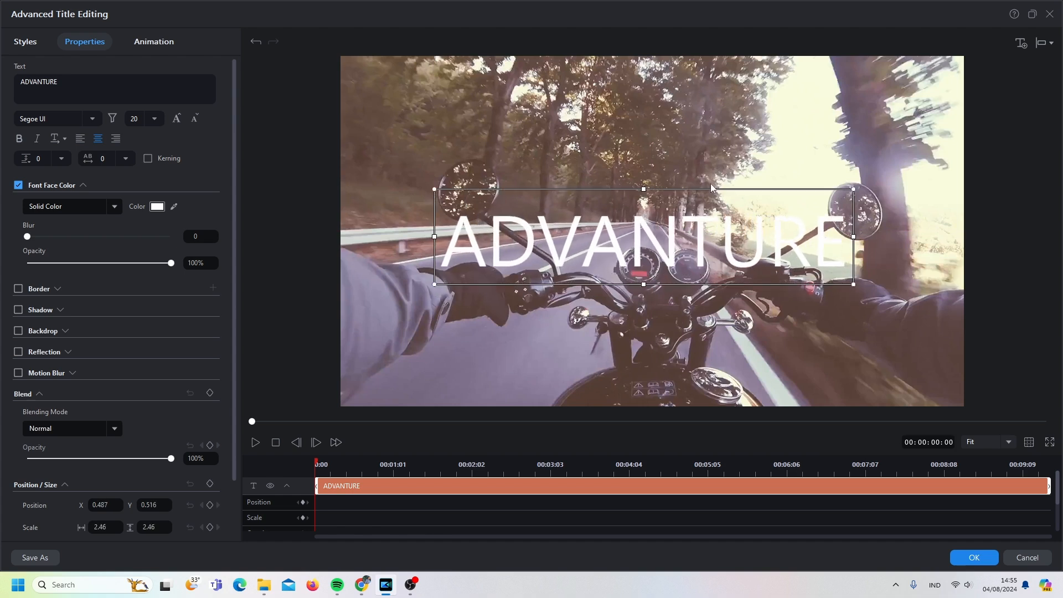
mouse_move(711, 189)
mouse_down()
mouse_move(675, 185)
mouse_move(713, 181)
mouse_up()
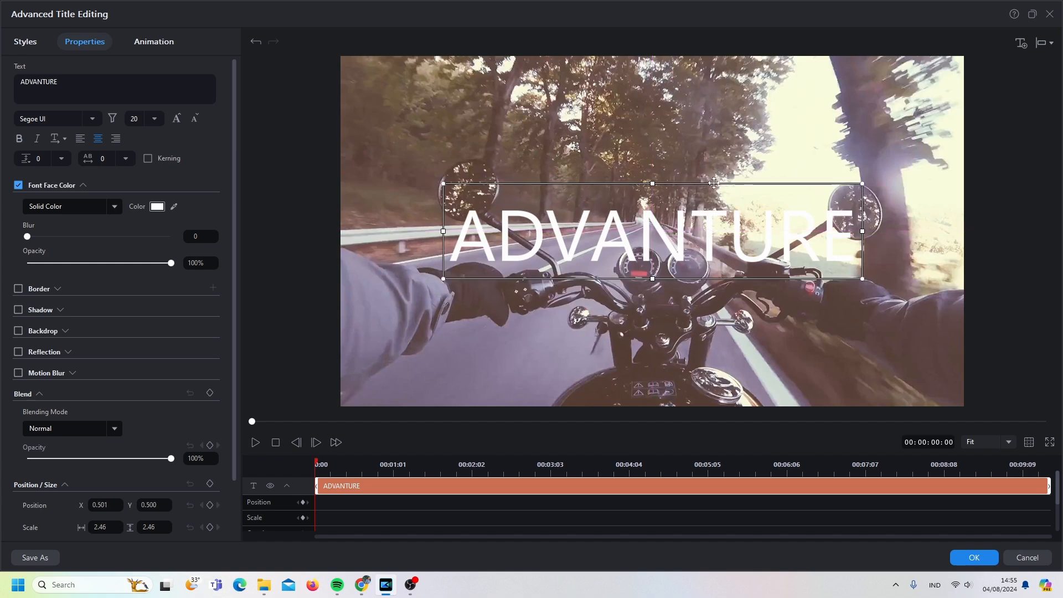
- Set the font of the whole ADVANTURE title to Ubuntu Bold and apply the title changes
double_click(448, 233)
drag(462, 233, 856, 239)
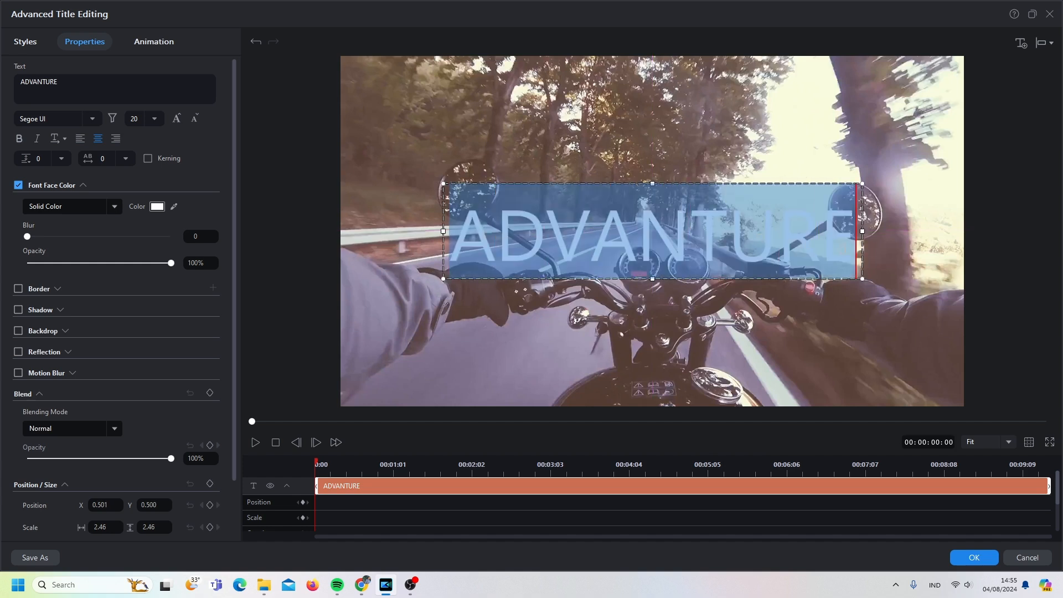
click(82, 121)
key(BackSpace)
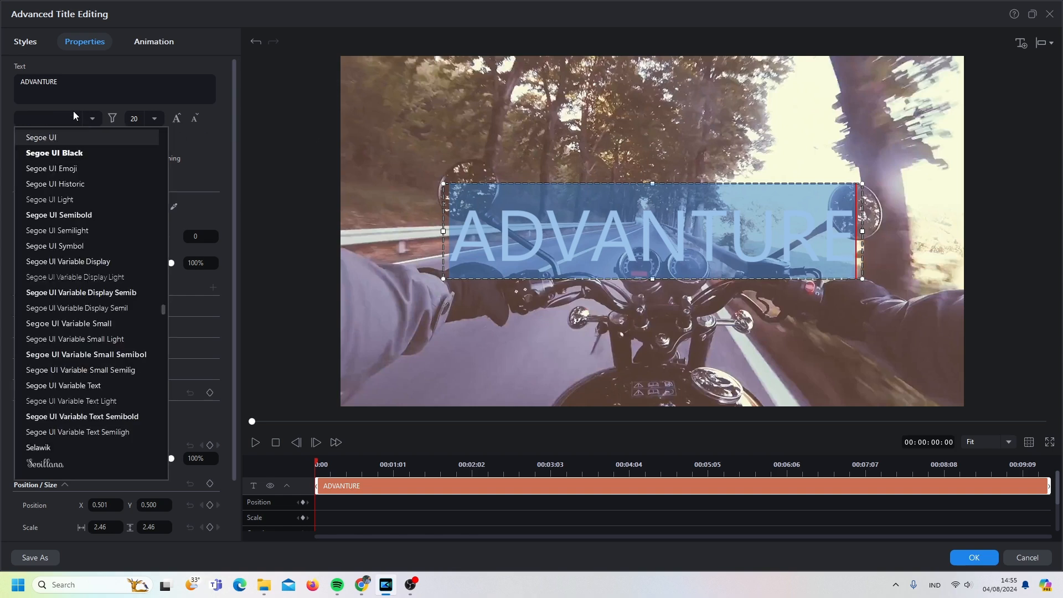
text(Ubuntu Bold)
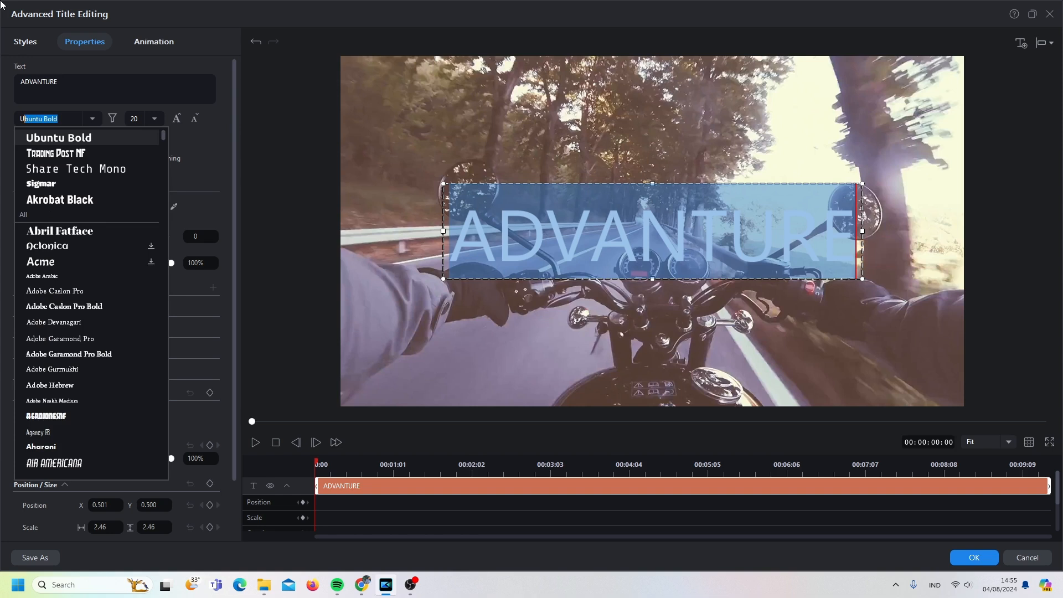
click(66, 140)
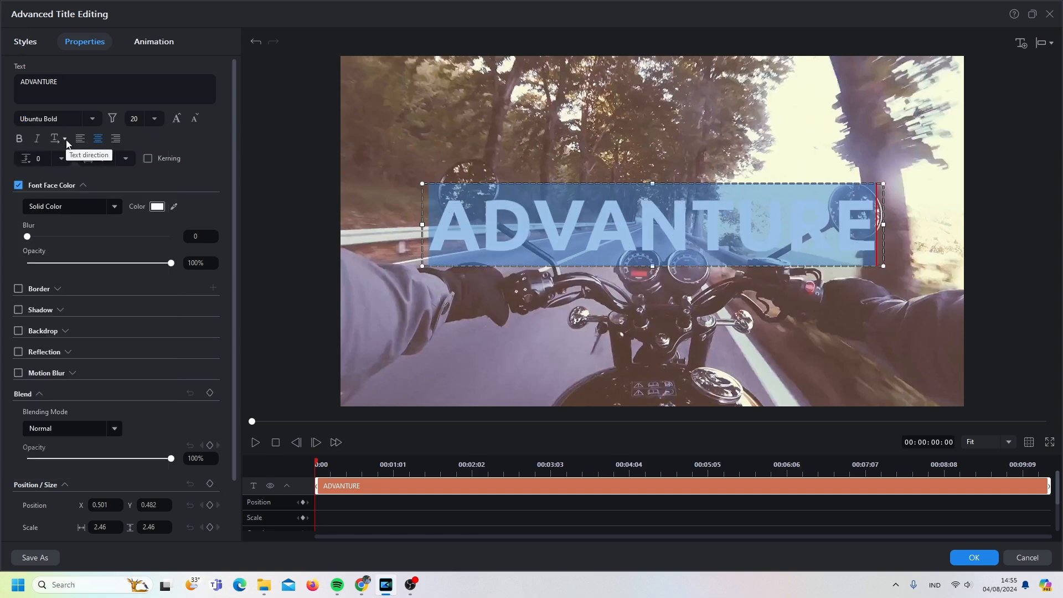
click(975, 558)
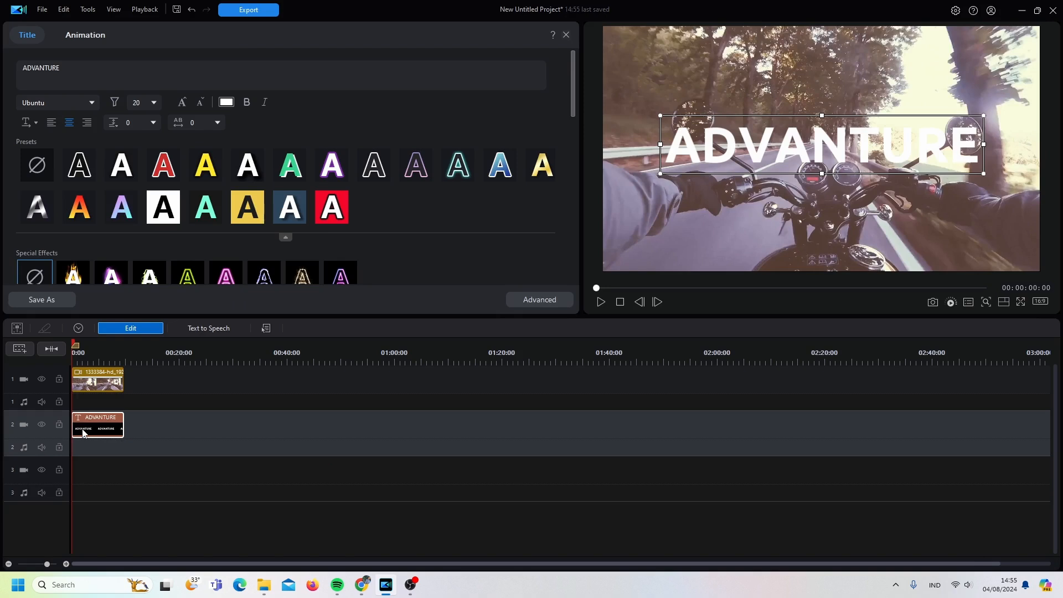
- Copy the ADVANTURE title clip from track 2 to the start of track 3
right_click(83, 430)
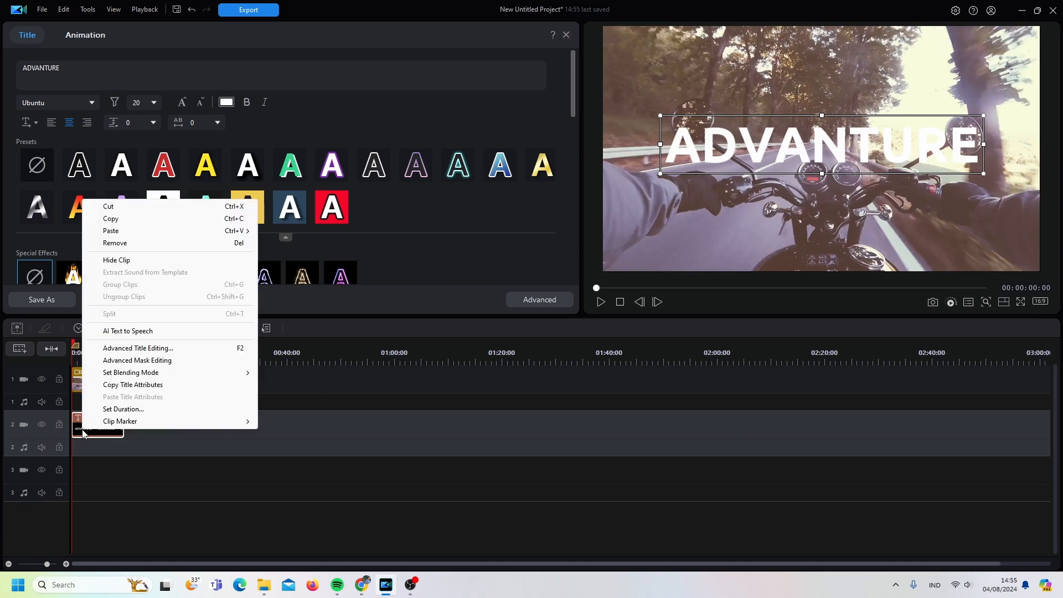
click(133, 218)
click(83, 477)
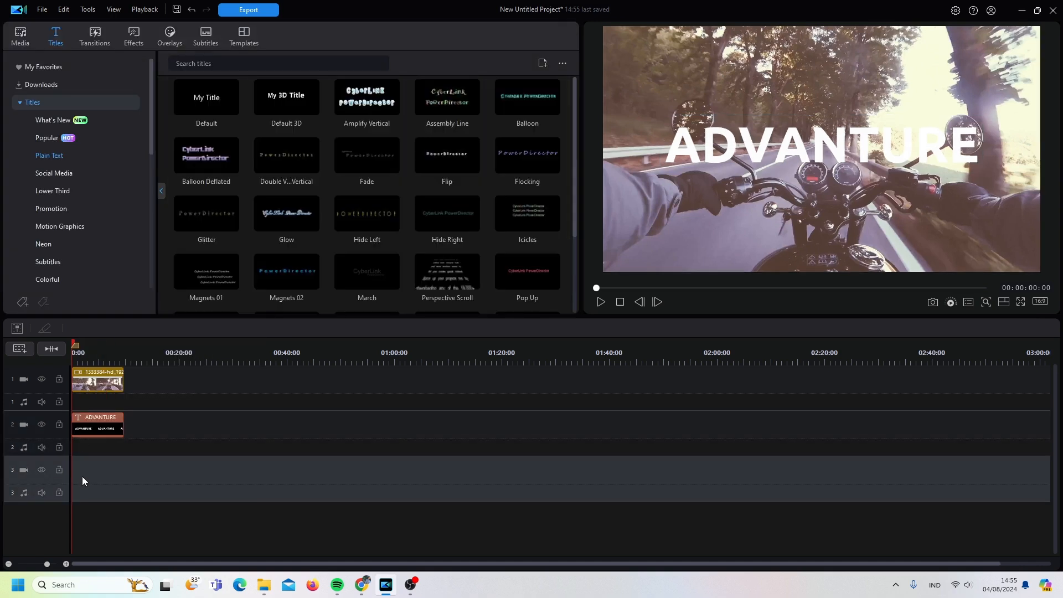
right_click(82, 476)
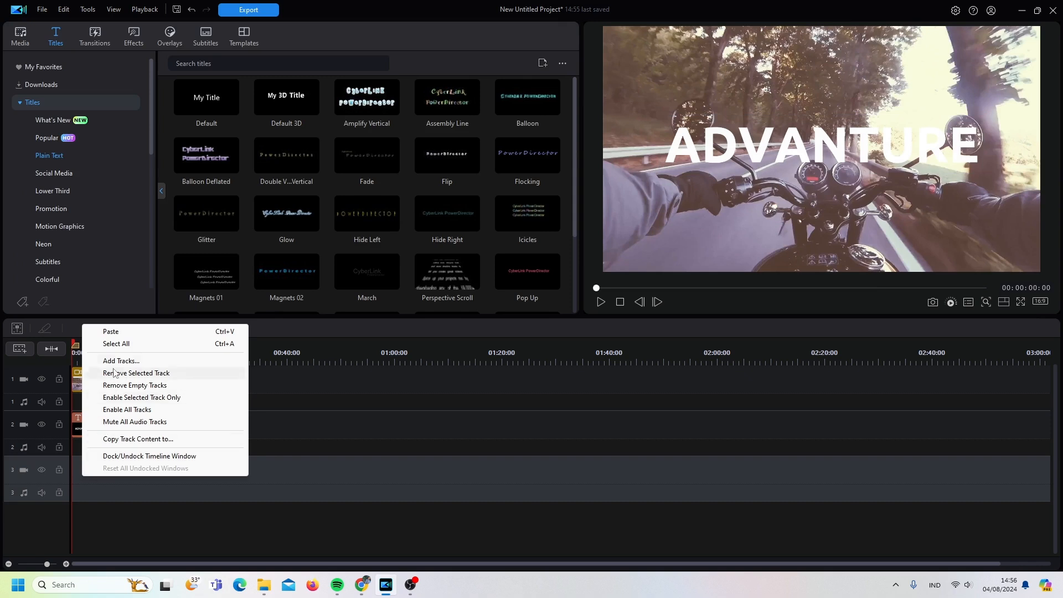
click(111, 332)
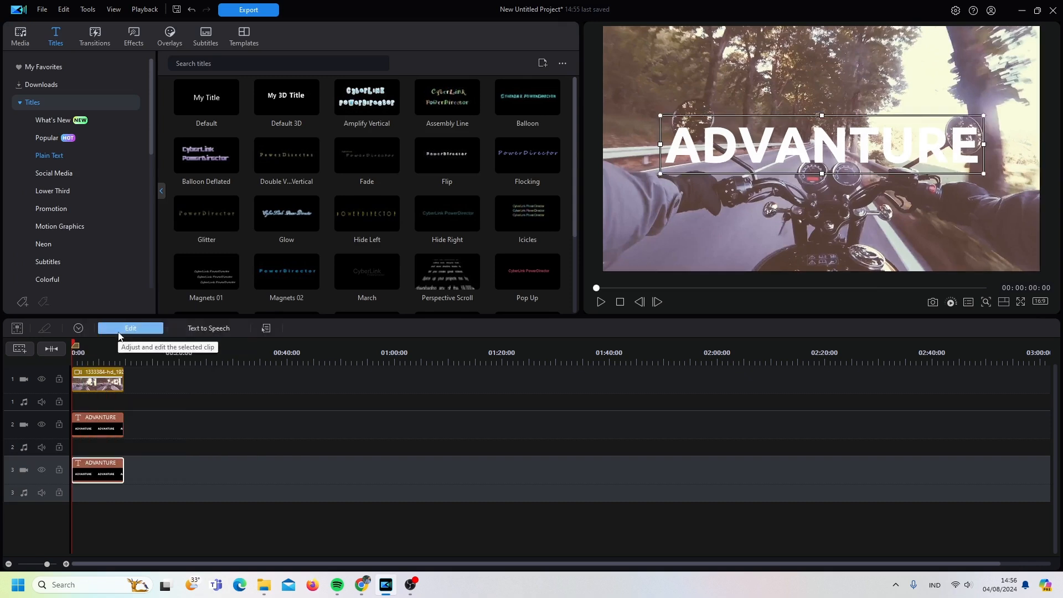
- Apply the white preset with a black outline to the title on track 3 and change its border colour to white
double_click(103, 472)
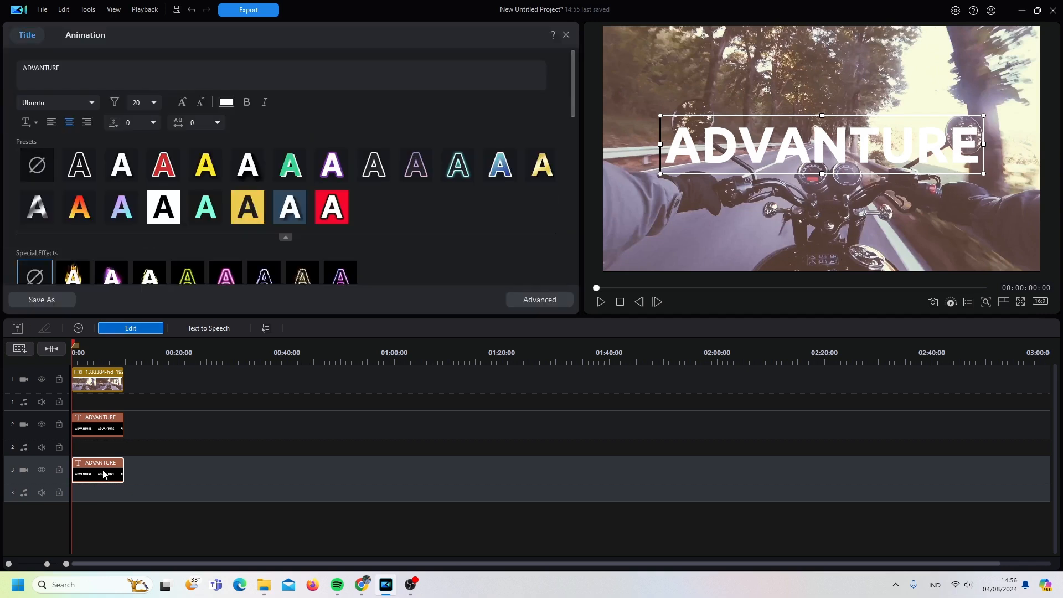
click(126, 173)
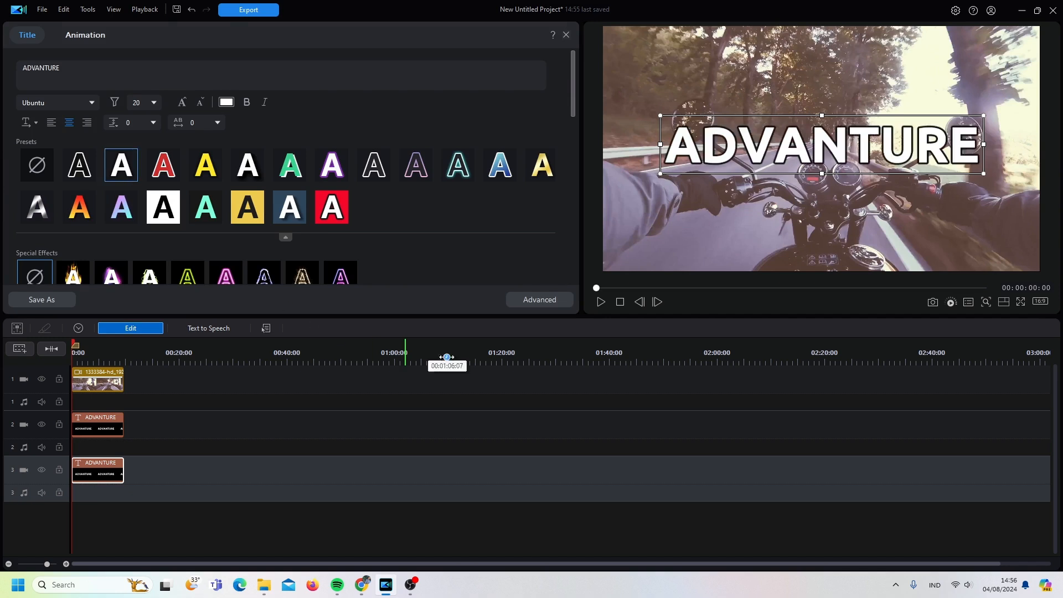
click(559, 300)
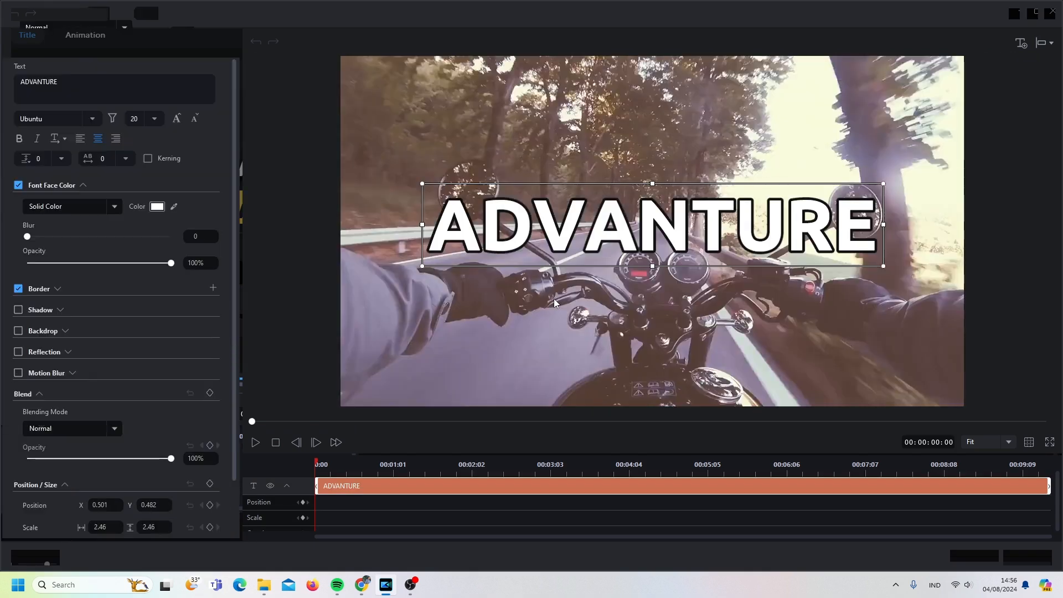
click(58, 288)
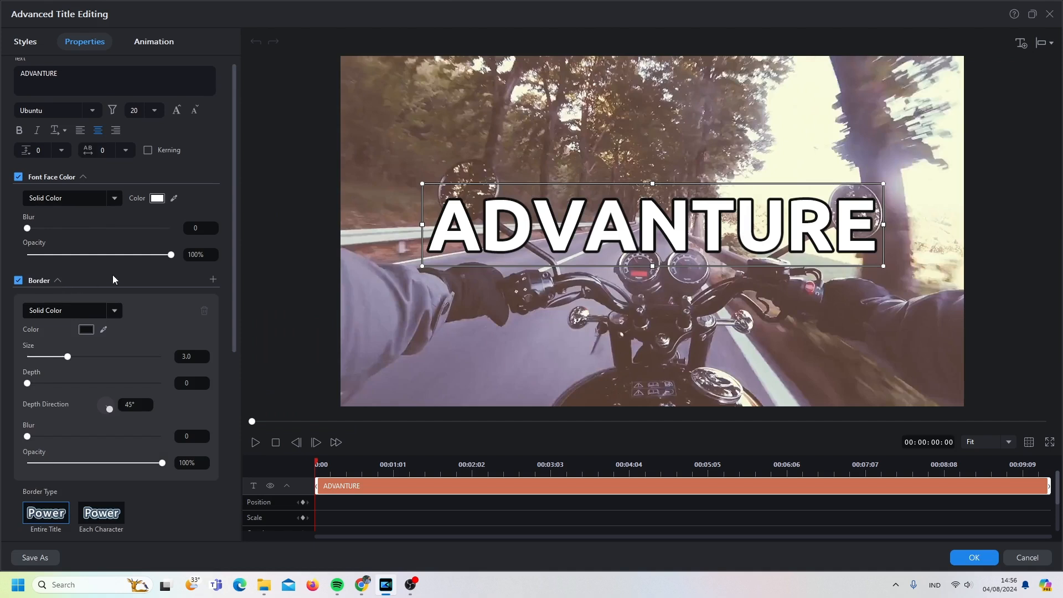
scroll(112, 274, down, 1)
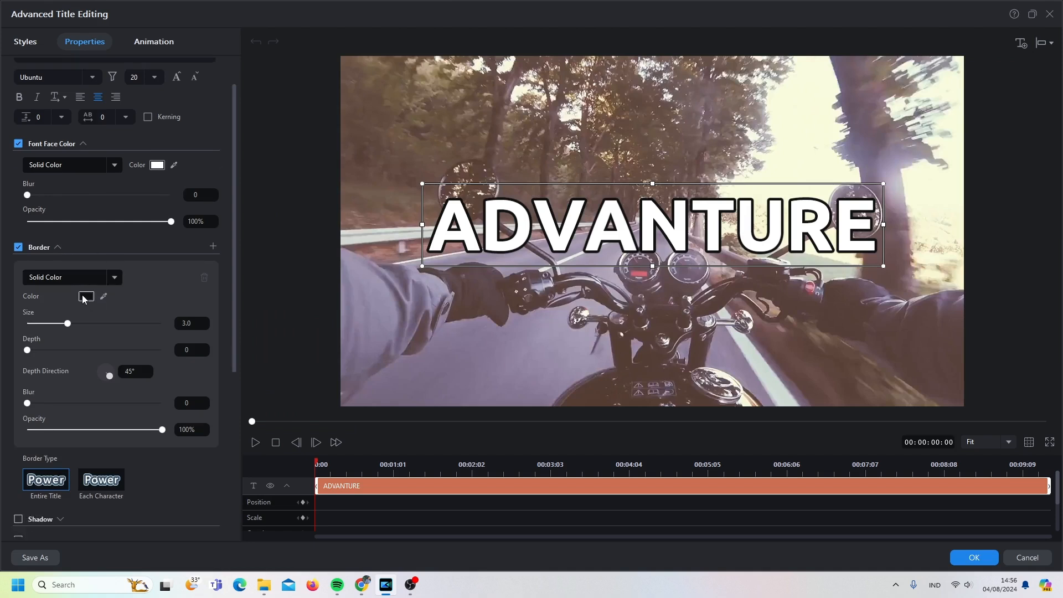
click(86, 298)
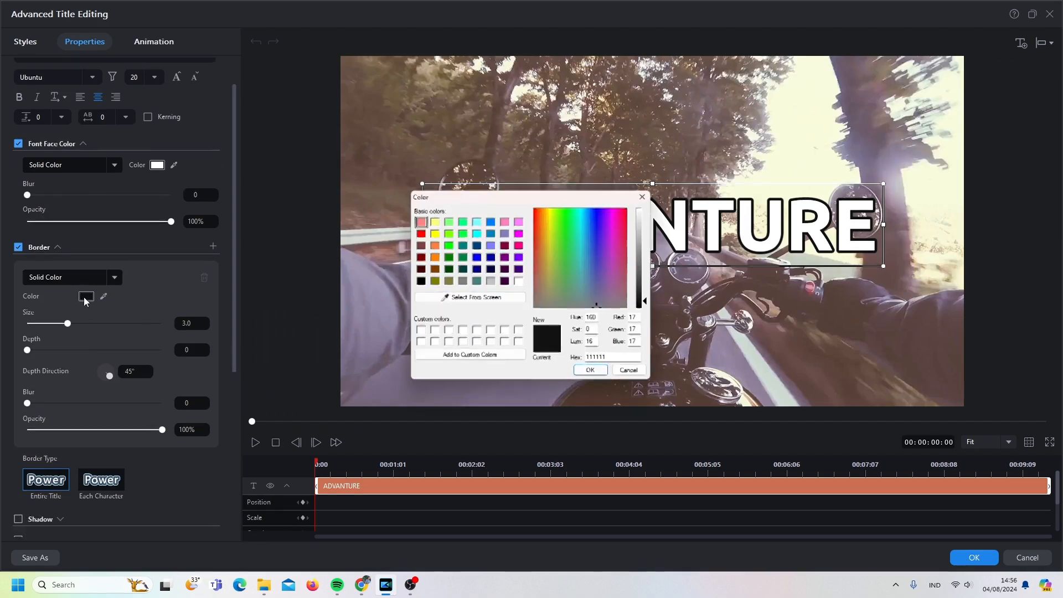
click(520, 282)
click(589, 374)
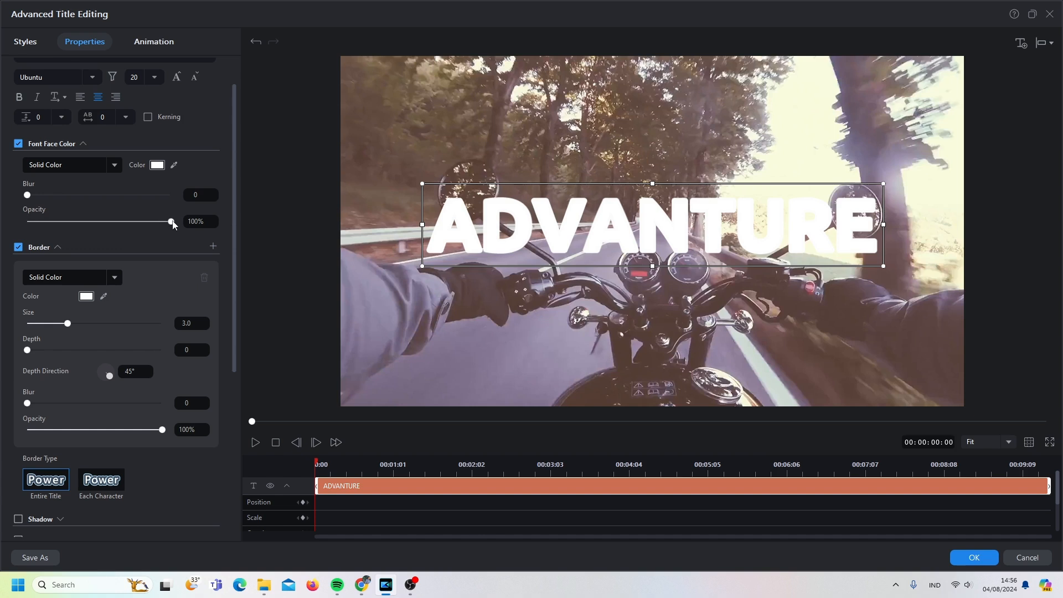
- Reduce the font face opacity of the track 3 title to 0% and apply the changes
drag(172, 222, 33, 232)
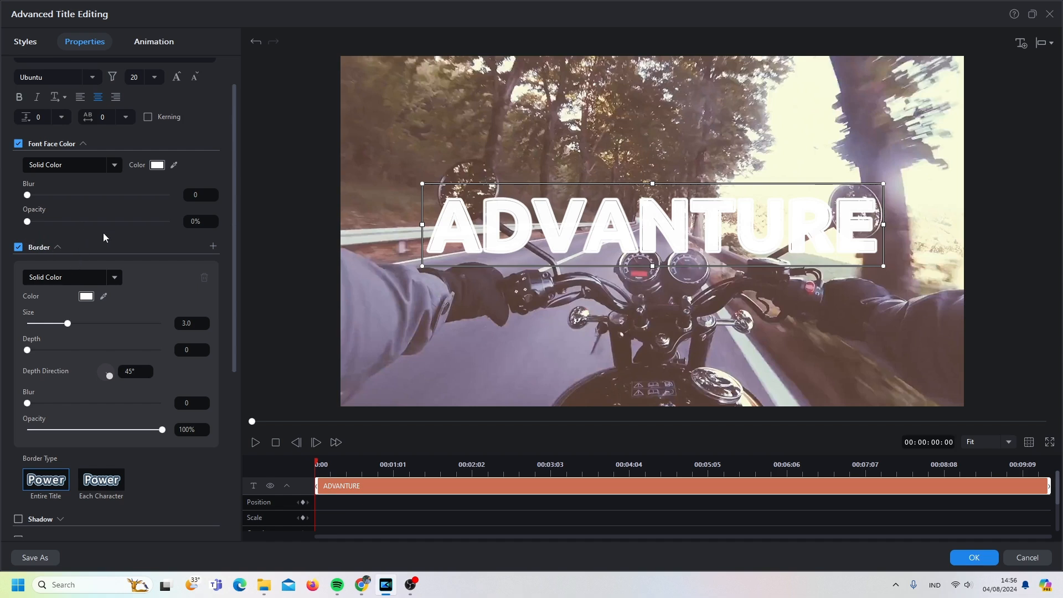
click(961, 557)
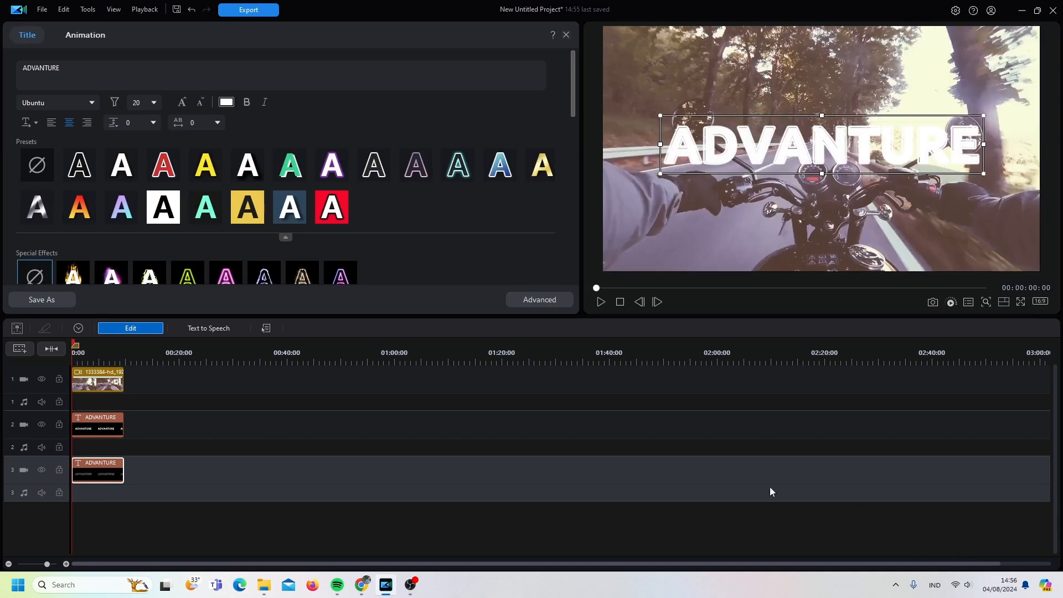
- Give the solid ADVANTURE title on track 2 a Typewriter intro animation with a duration of 2.5
click(101, 426)
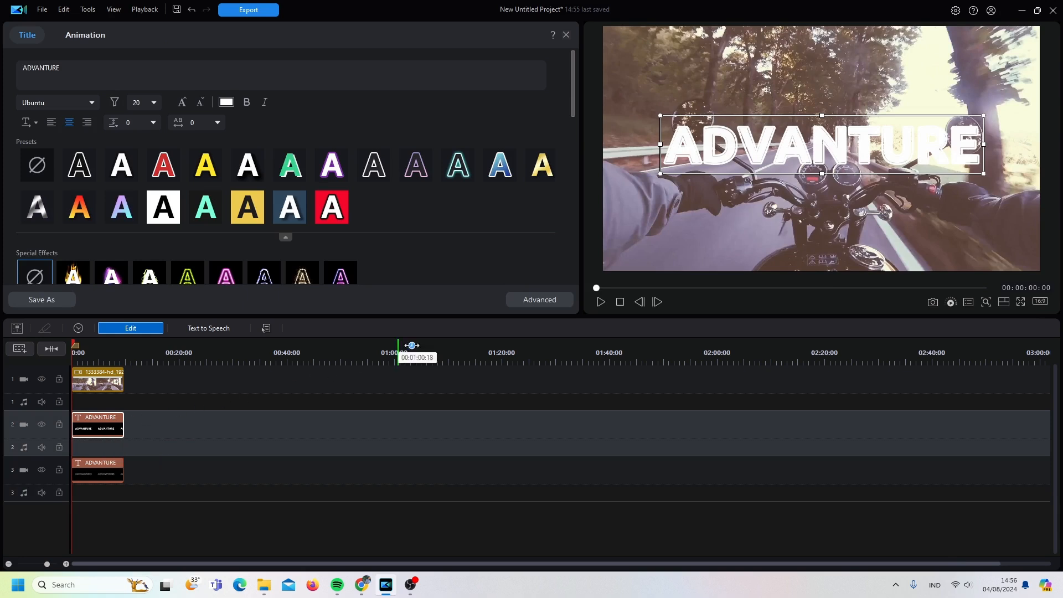
click(526, 301)
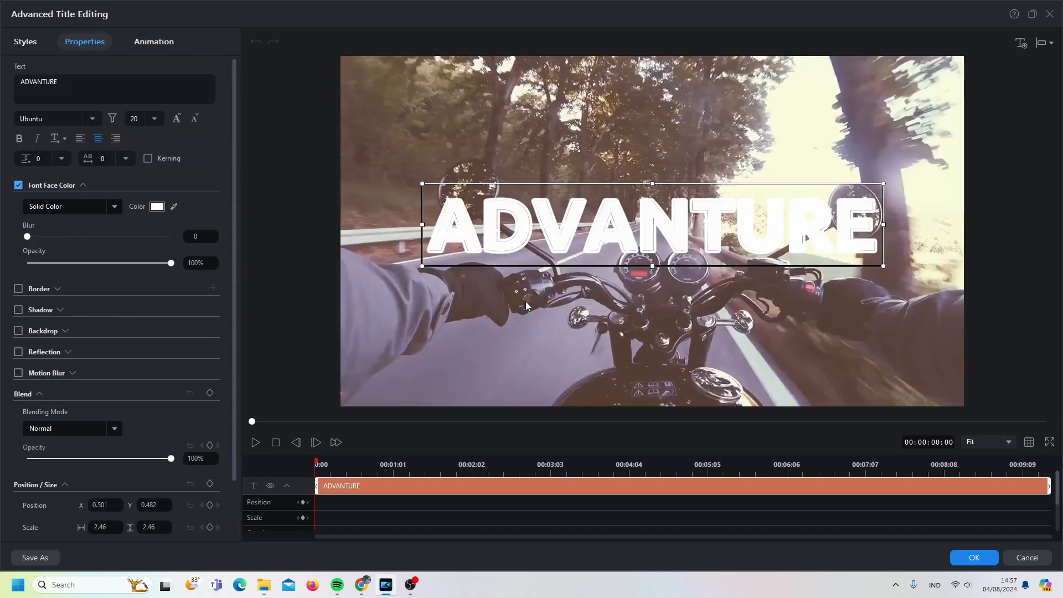
click(150, 42)
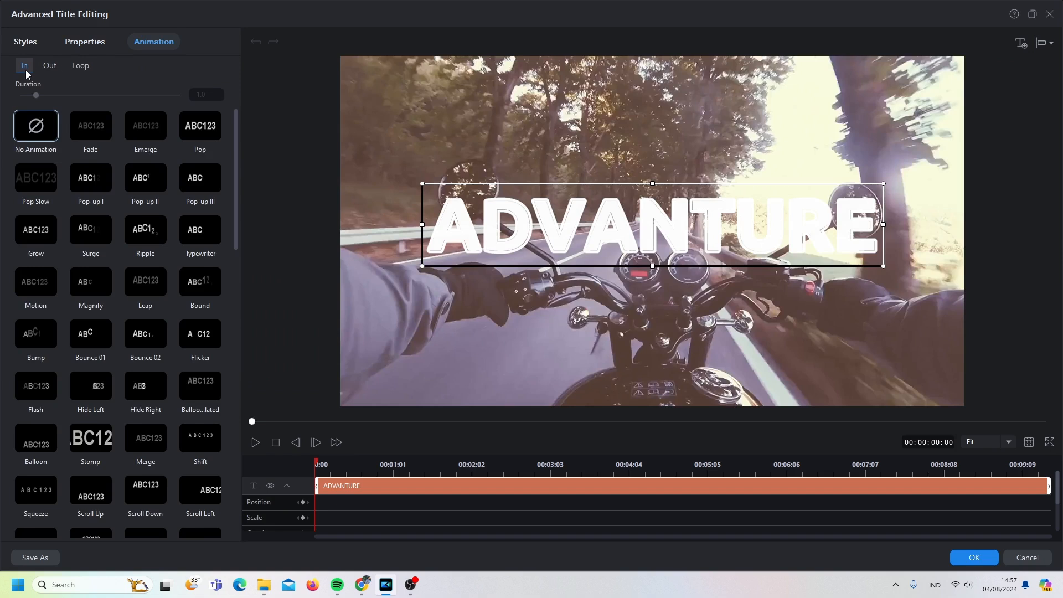
click(192, 235)
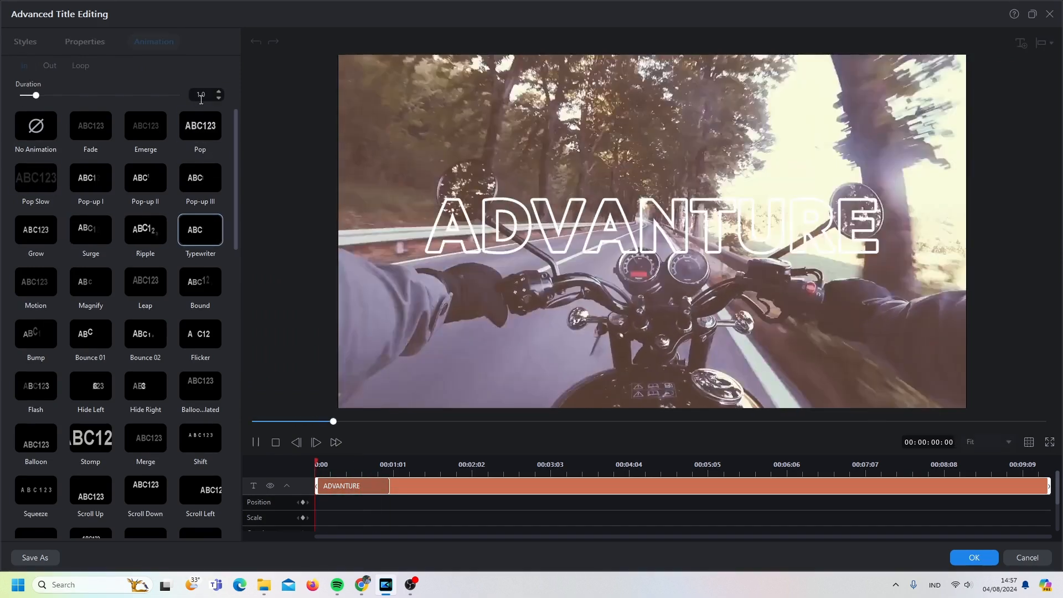
drag(207, 94, 187, 100)
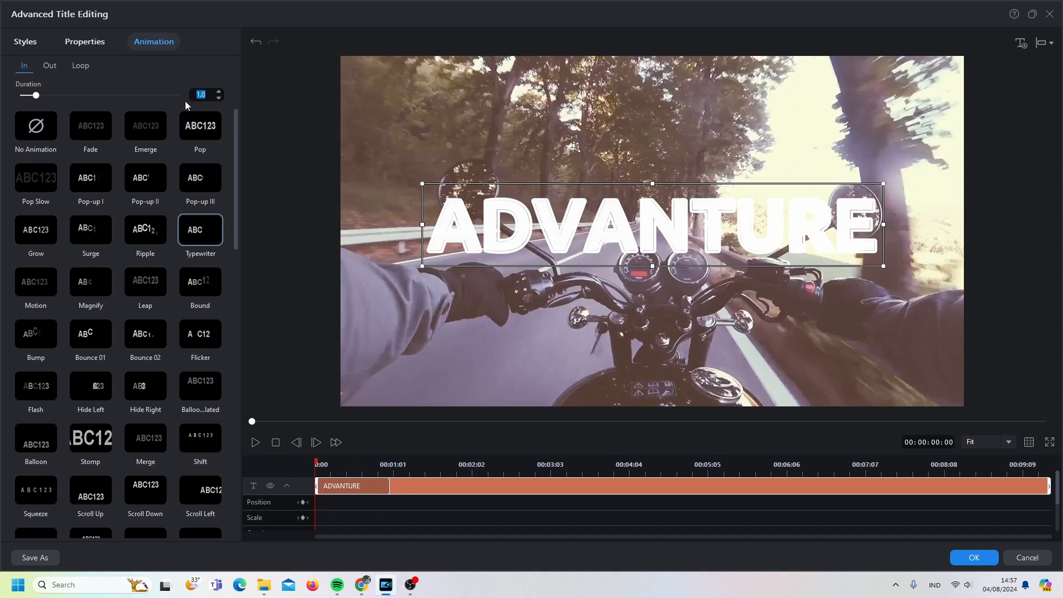
text(2.5)
key(Return)
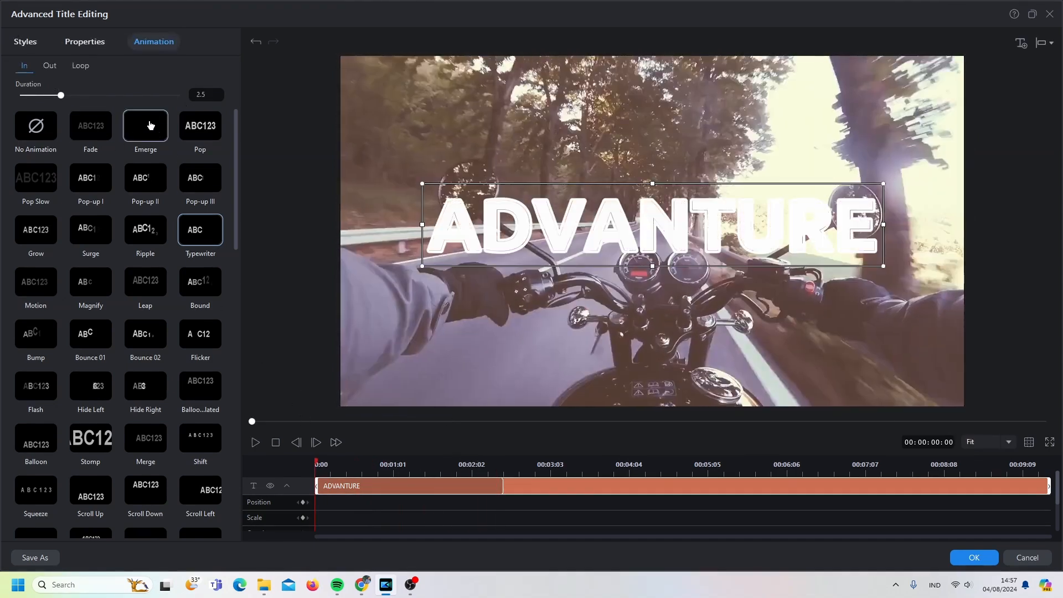
- Add a Wipe Right outro animation with a duration of 2.5 to the track 2 title and apply the changes
click(44, 68)
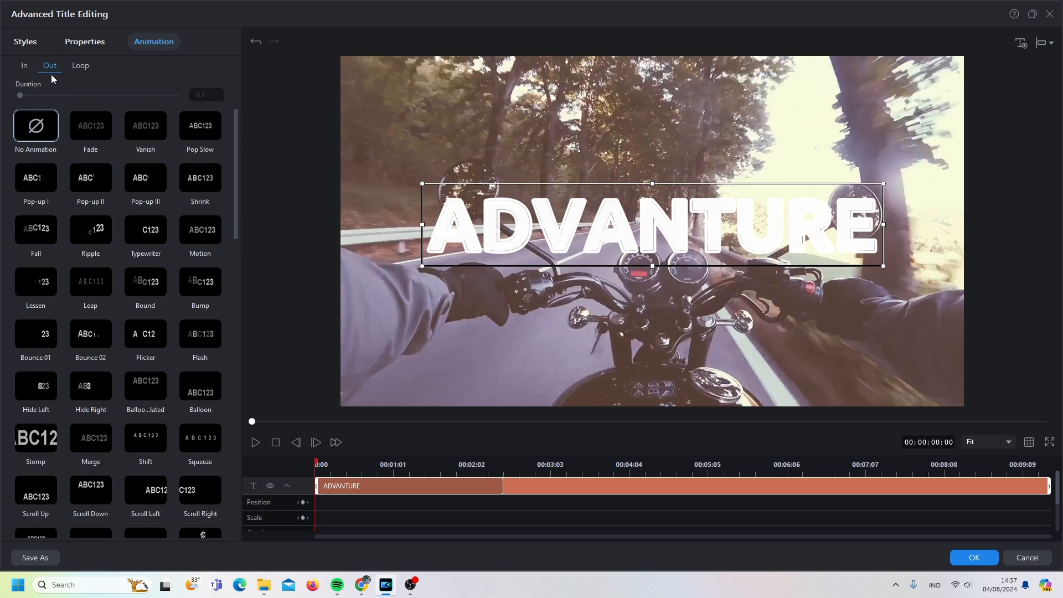
drag(235, 164, 212, 380)
scroll(213, 383, down, 1)
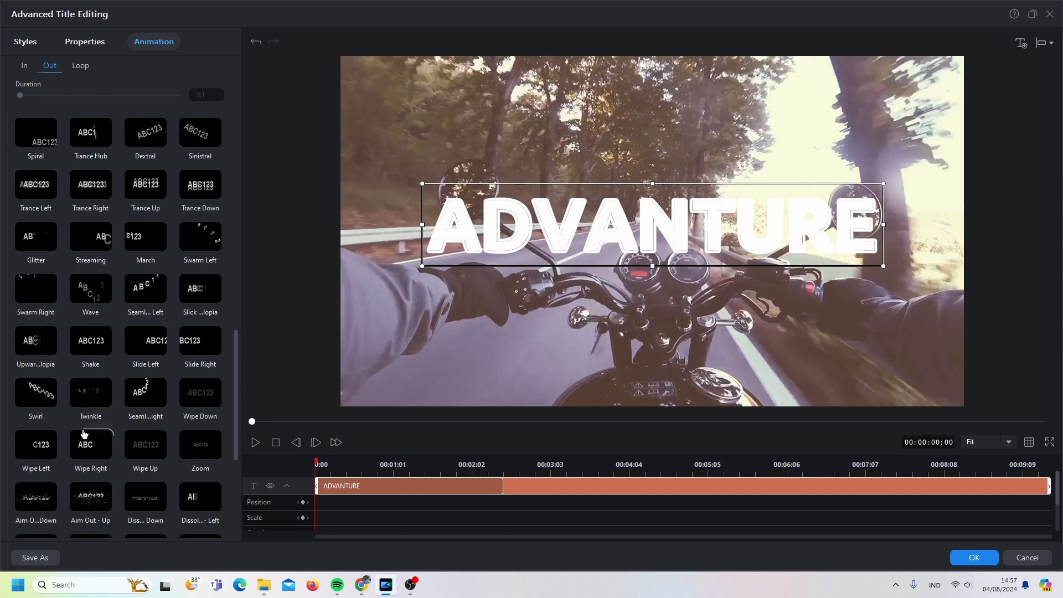
click(88, 449)
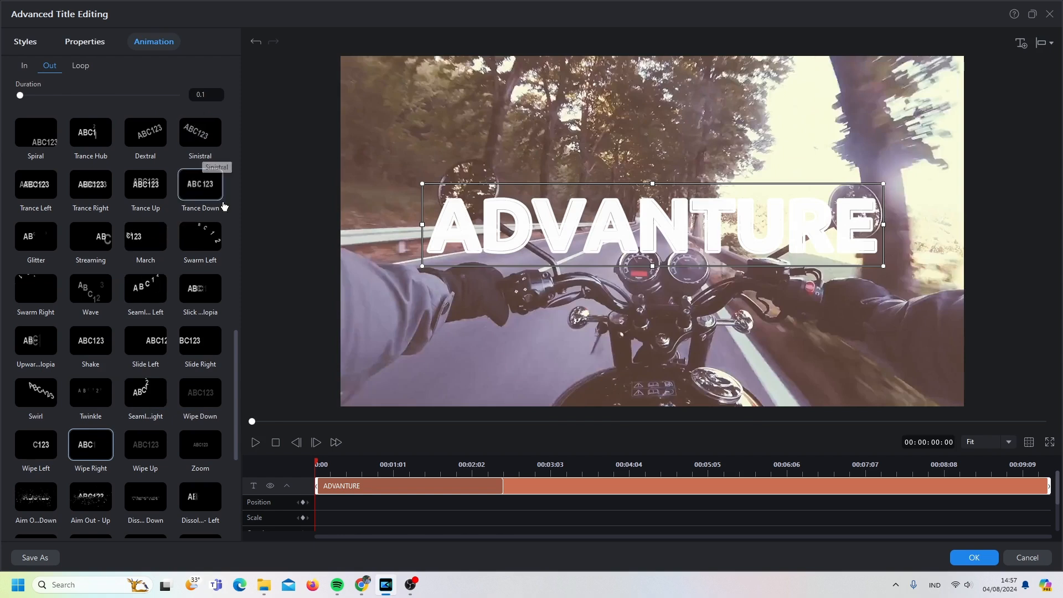
double_click(212, 94)
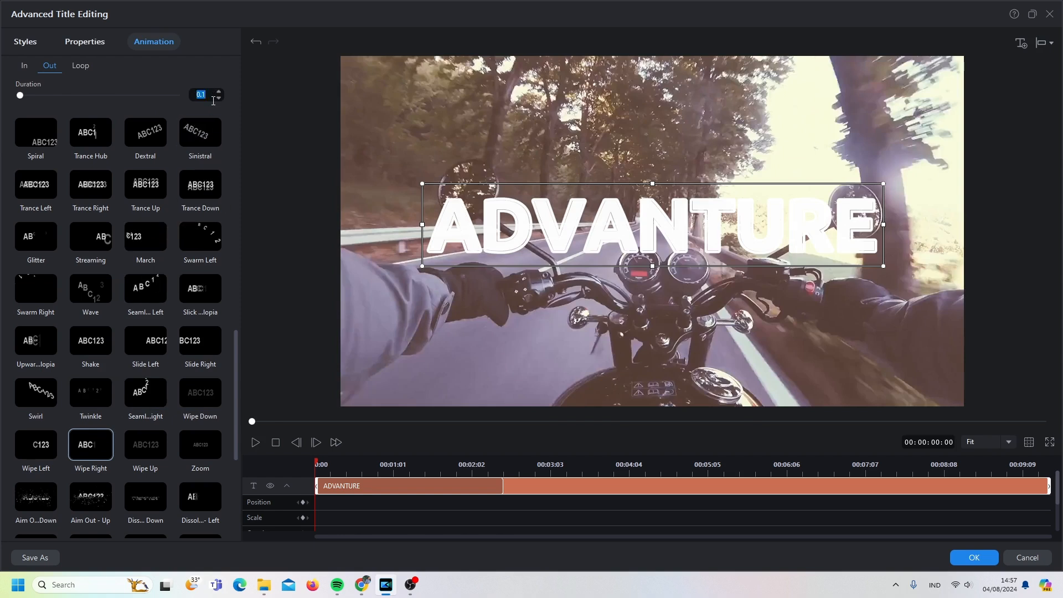
text(2.5)
key(Return)
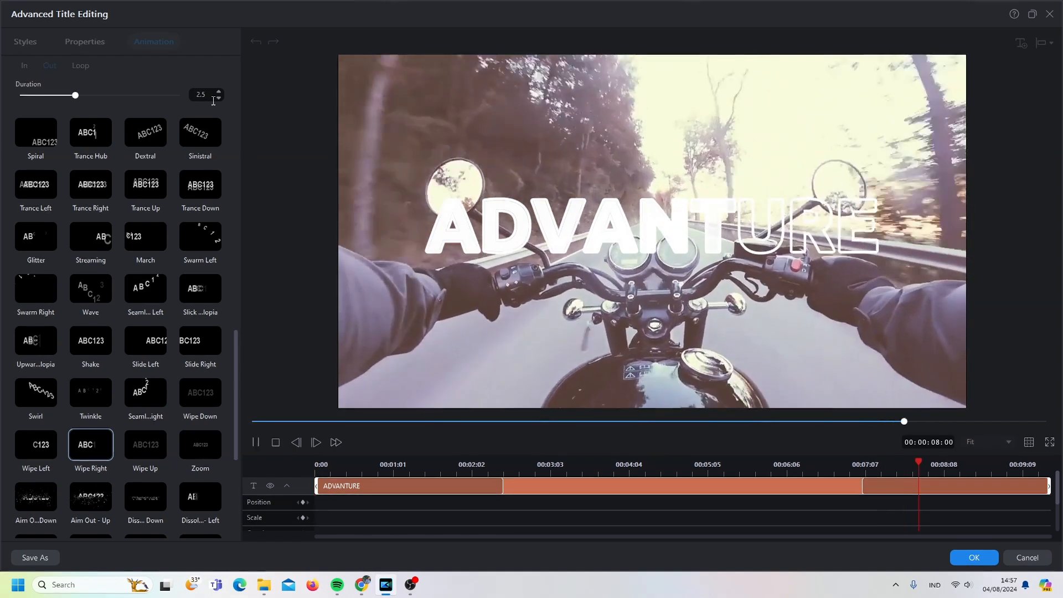
click(956, 563)
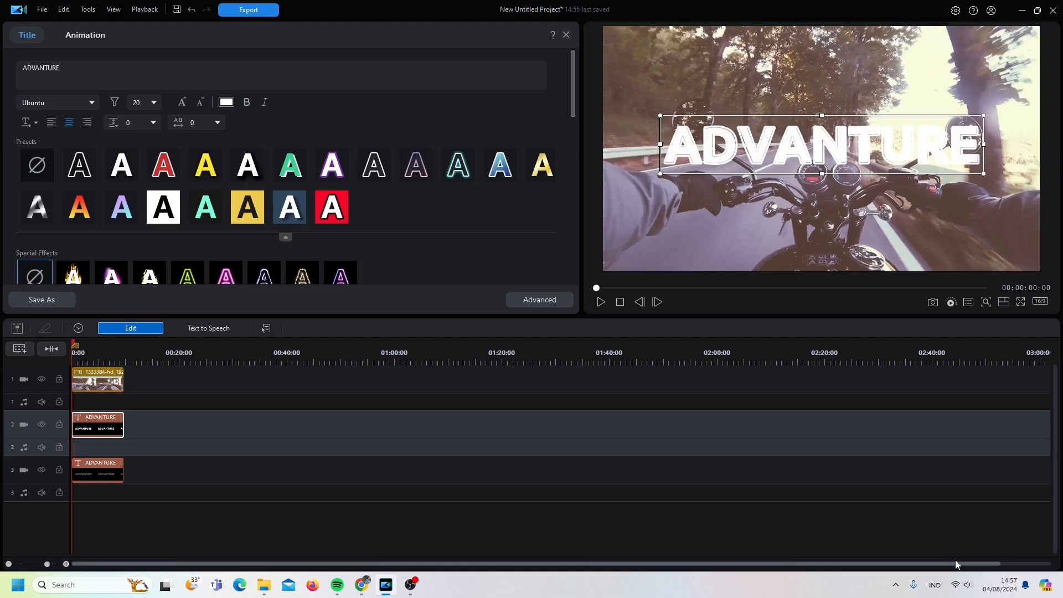